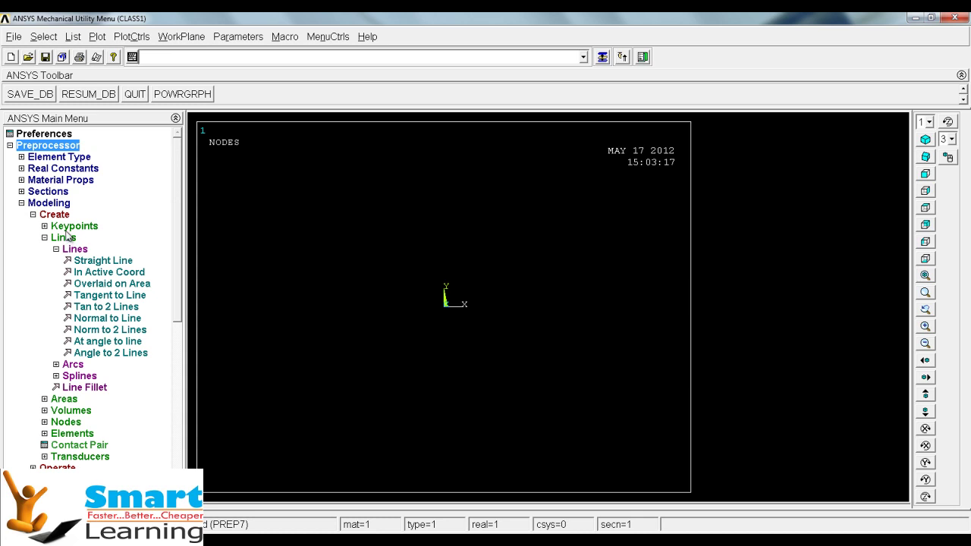
# - Create one keypoint at the origin and another at X = 100 in the active coordinate system
pyautogui.click(90, 249)
pyautogui.moveTo(533, 283); pyautogui.dragTo(476, 284)
pyautogui.press('BackSpace')
pyautogui.moveTo(523, 265); pyautogui.dragTo(494, 265)
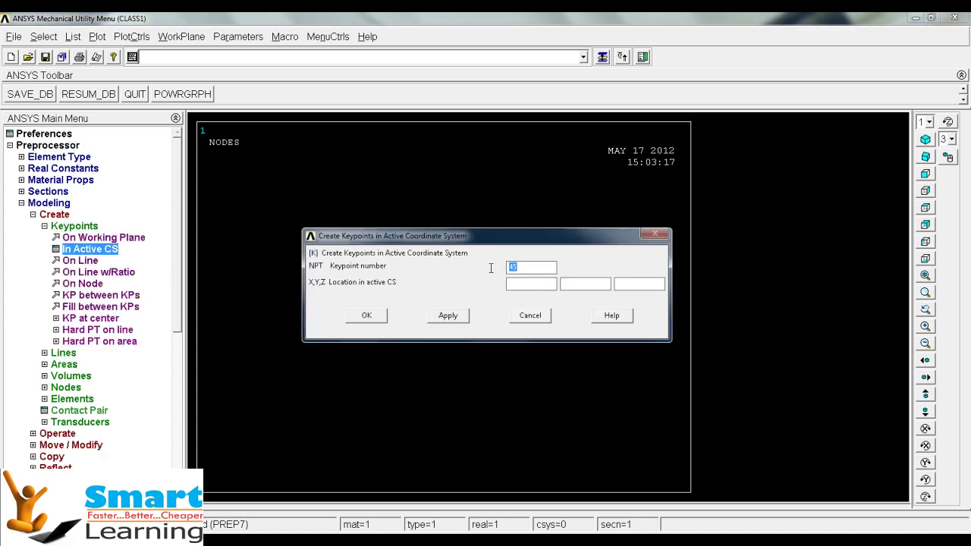
pyautogui.press('BackSpace')
pyautogui.click(448, 316)
pyautogui.write('00')
pyautogui.click(366, 315)
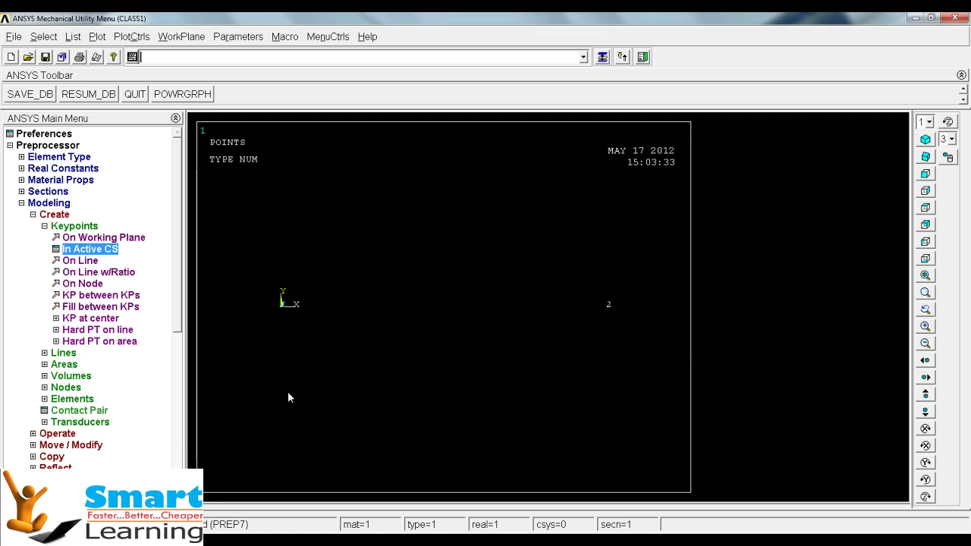
# - Create a third keypoint at X = 100, Y = 25 in the active coordinate system
pyautogui.click(91, 251)
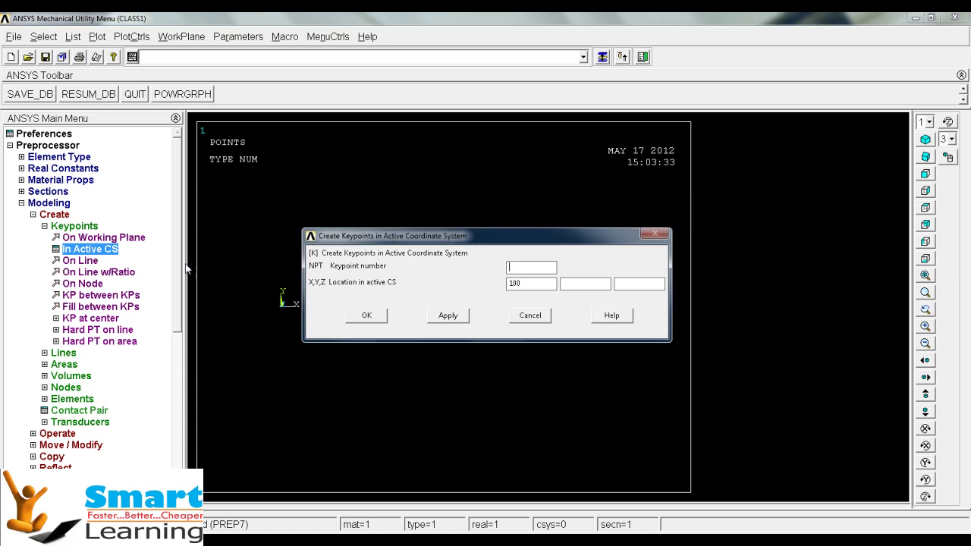
pyautogui.click(583, 285)
pyautogui.write('25')
pyautogui.click(366, 315)
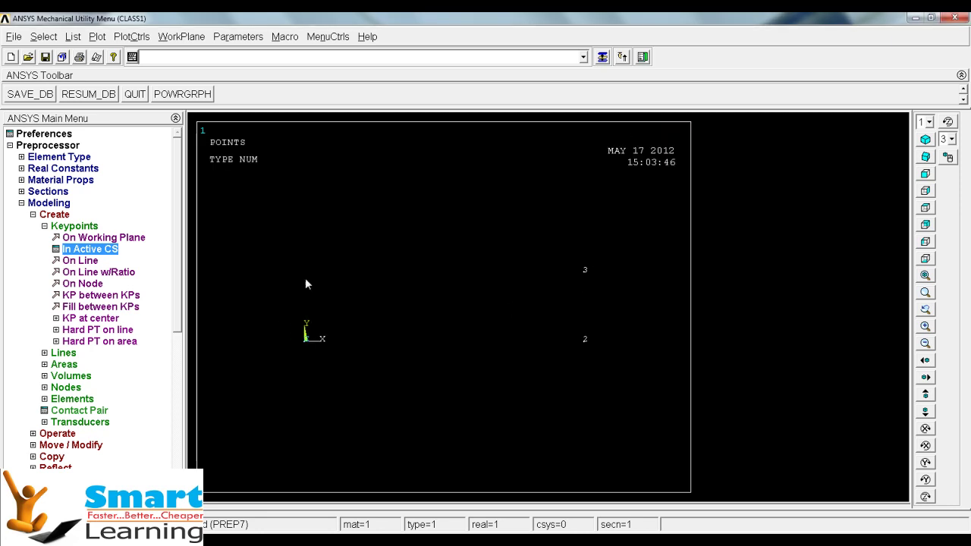
# - Create a fourth keypoint at X = 0, Y = 25 in the active coordinate system
pyautogui.click(99, 250)
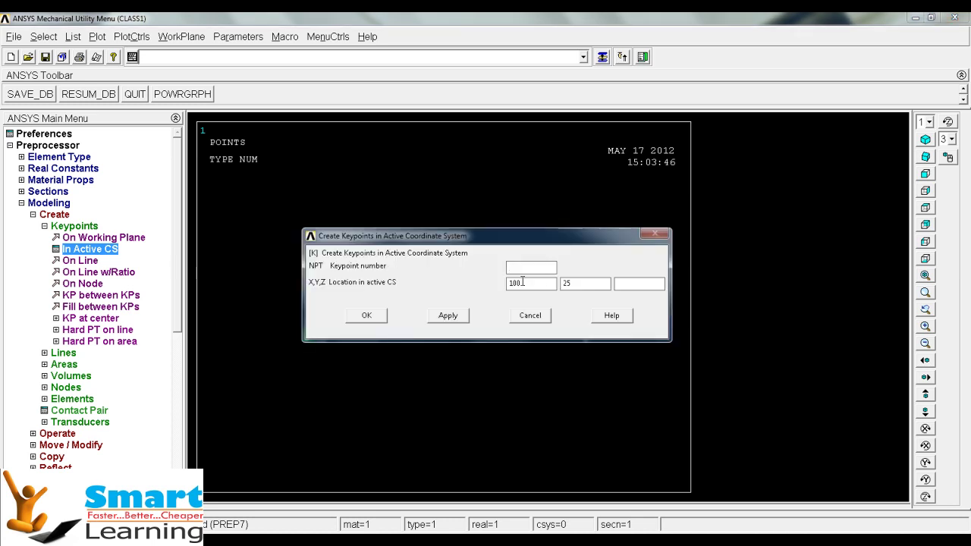
pyautogui.moveTo(523, 282); pyautogui.dragTo(453, 288)
pyautogui.write('0')
pyautogui.click(367, 315)
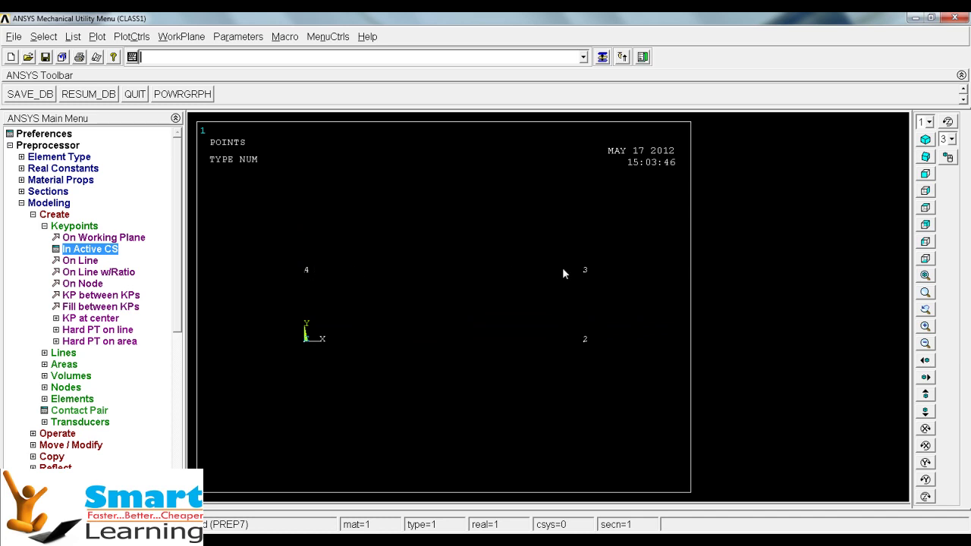
# - Create two straight lines, one from the origin keypoint to keypoint 2 and one from keypoint 4 to keypoint 3
pyautogui.click(61, 226)
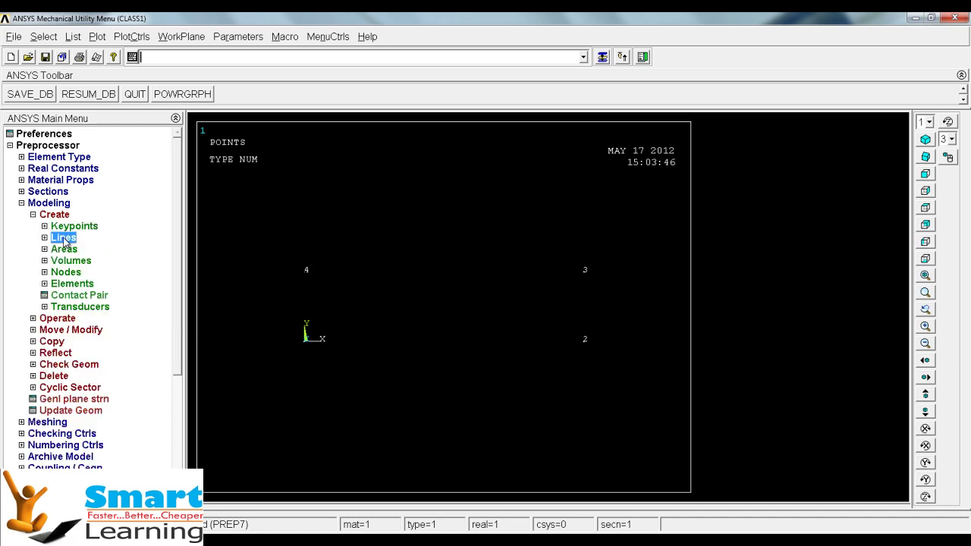
pyautogui.click(64, 240)
pyautogui.click(95, 261)
pyautogui.click(310, 346)
pyautogui.click(585, 368)
pyautogui.click(313, 273)
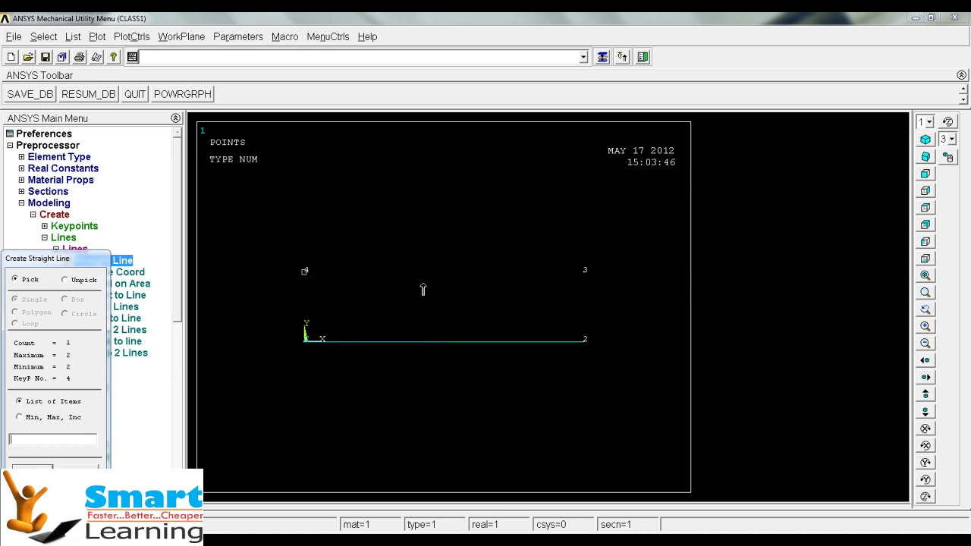
pyautogui.click(587, 273)
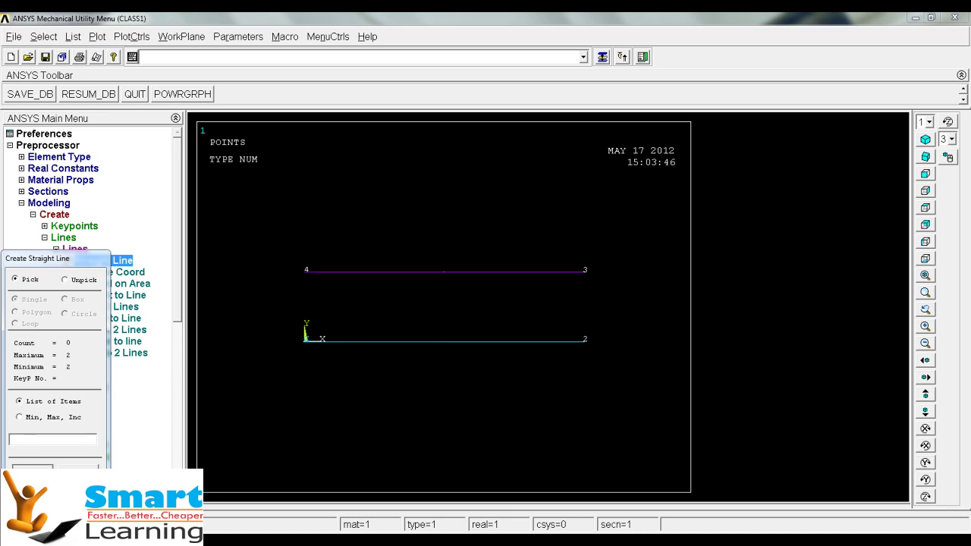
pyautogui.click(32, 467)
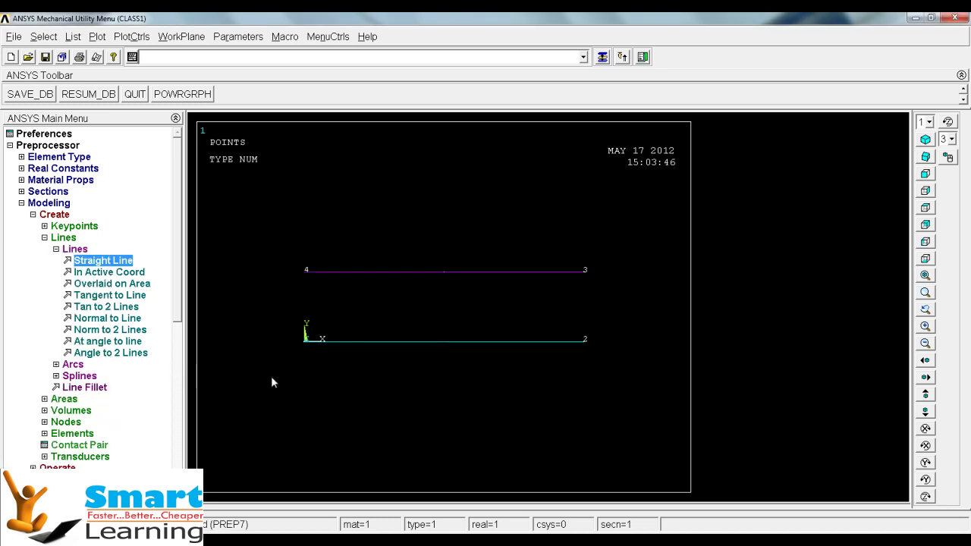
# - Try to create a line tangent to the upper line with keypoint 4 as the new line's end keypoint
pyautogui.click(110, 296)
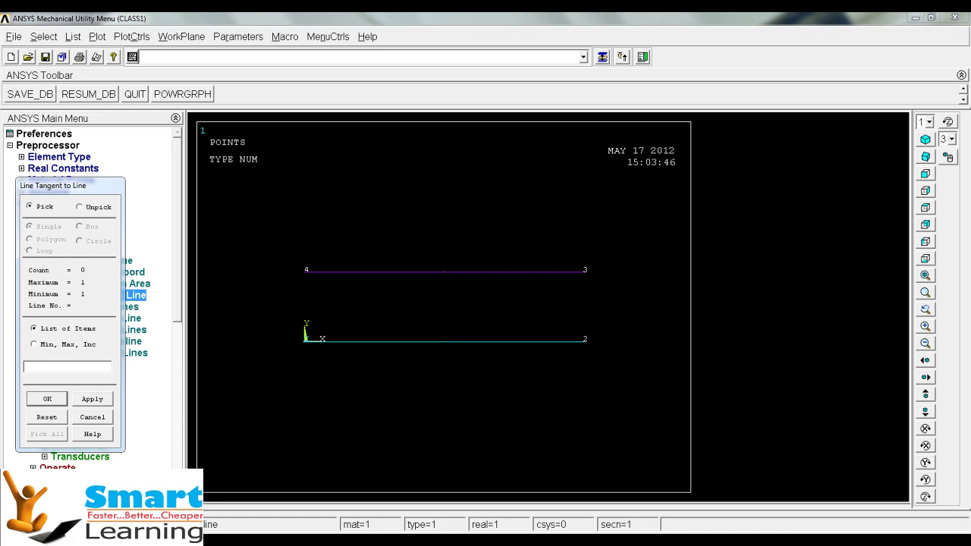
pyautogui.click(302, 289)
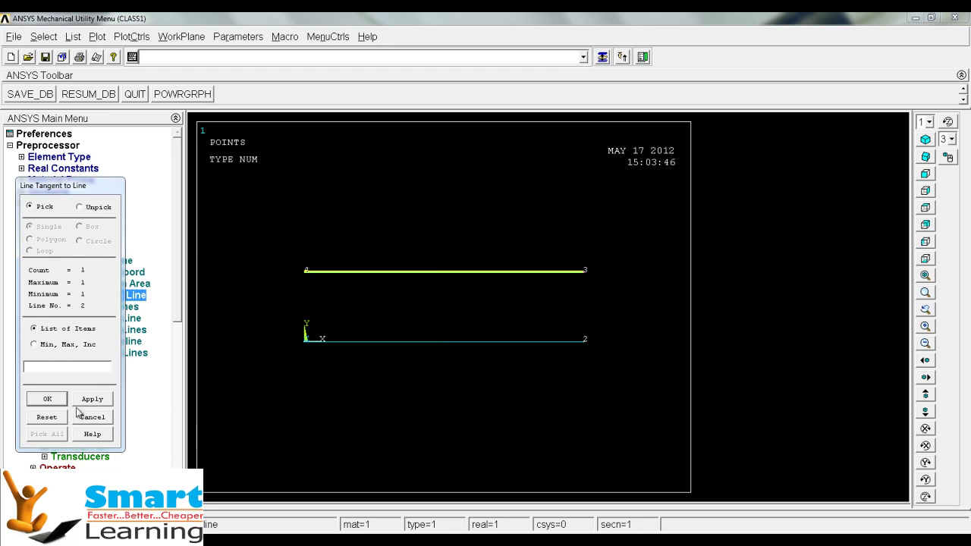
pyautogui.click(47, 399)
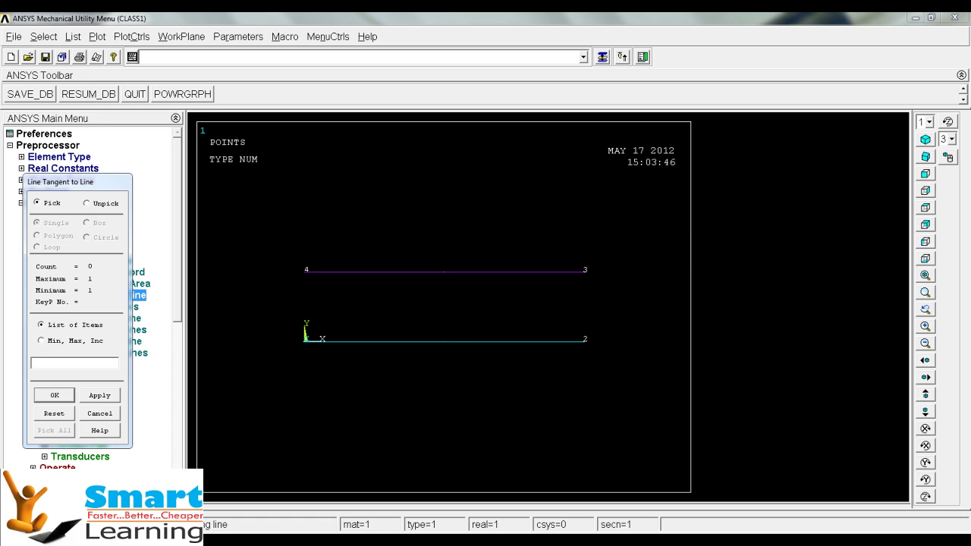
pyautogui.click(304, 340)
pyautogui.click(52, 396)
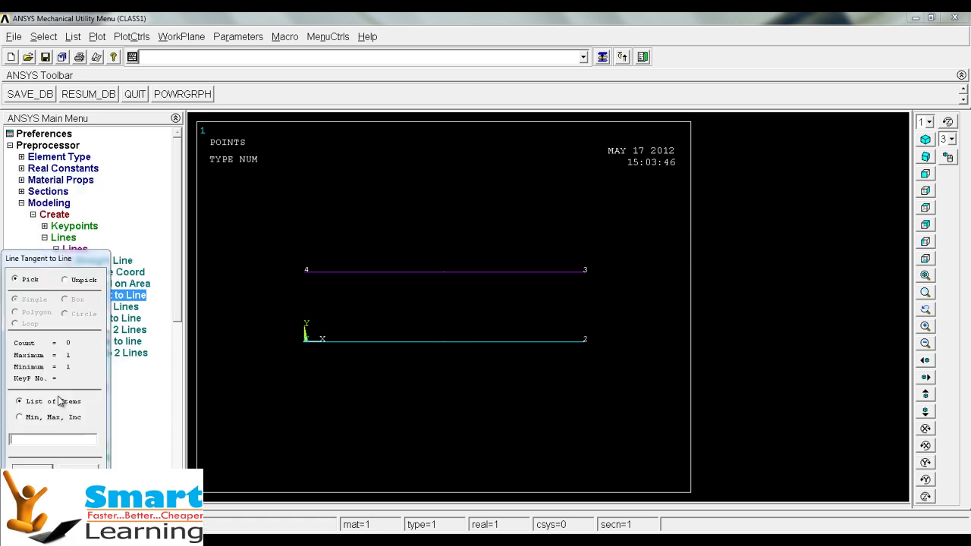
pyautogui.moveTo(76, 259); pyautogui.dragTo(90, 165)
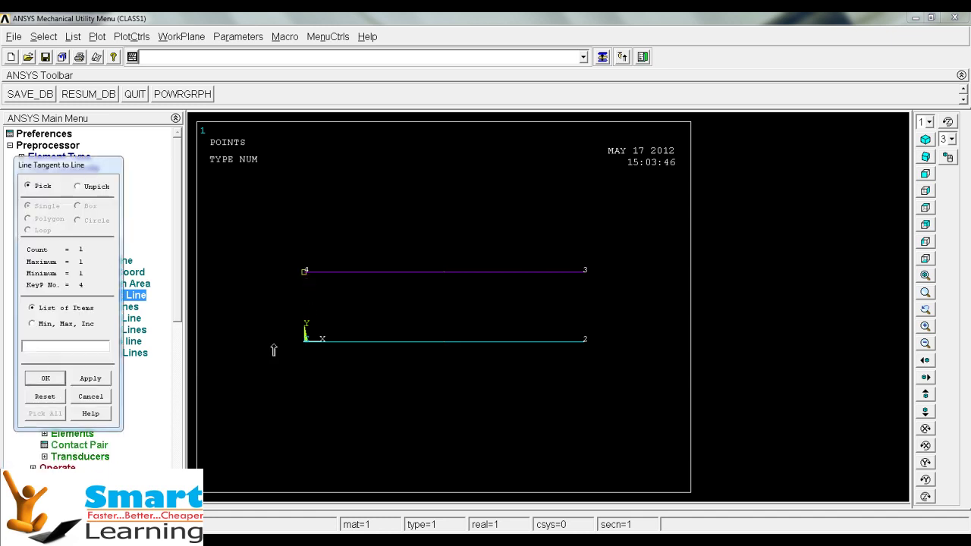
pyautogui.click(41, 379)
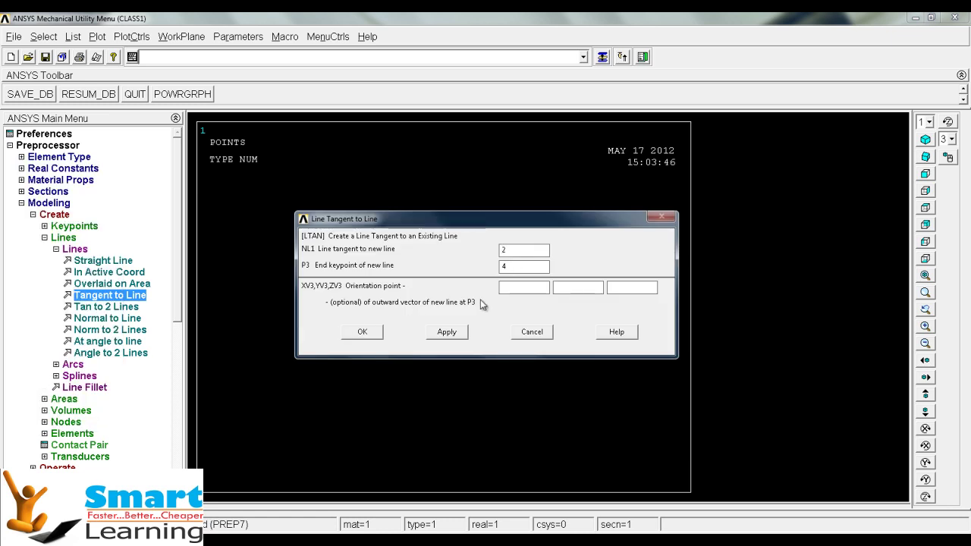
pyautogui.click(357, 334)
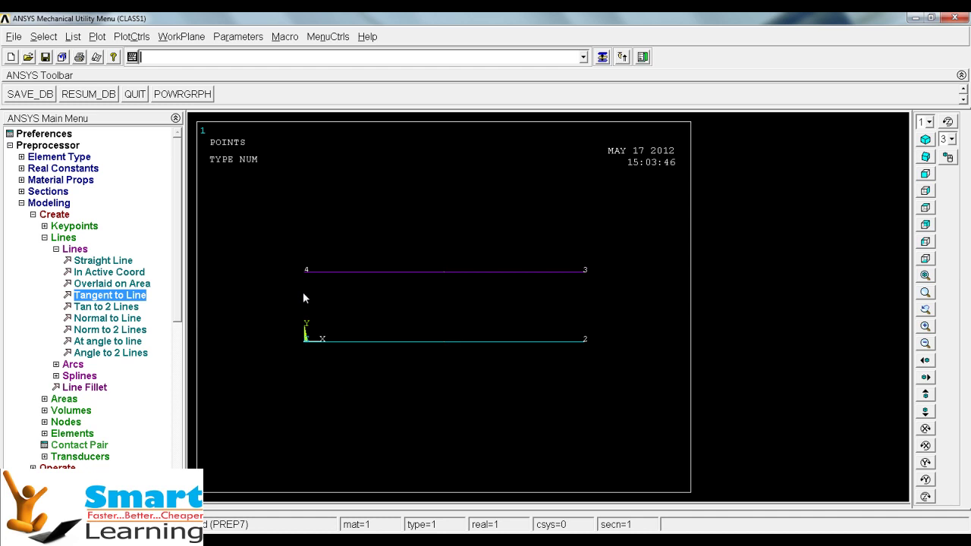
# - Create a line tangent to both the lower and upper lines, joining the origin keypoint to keypoint 4
pyautogui.click(91, 306)
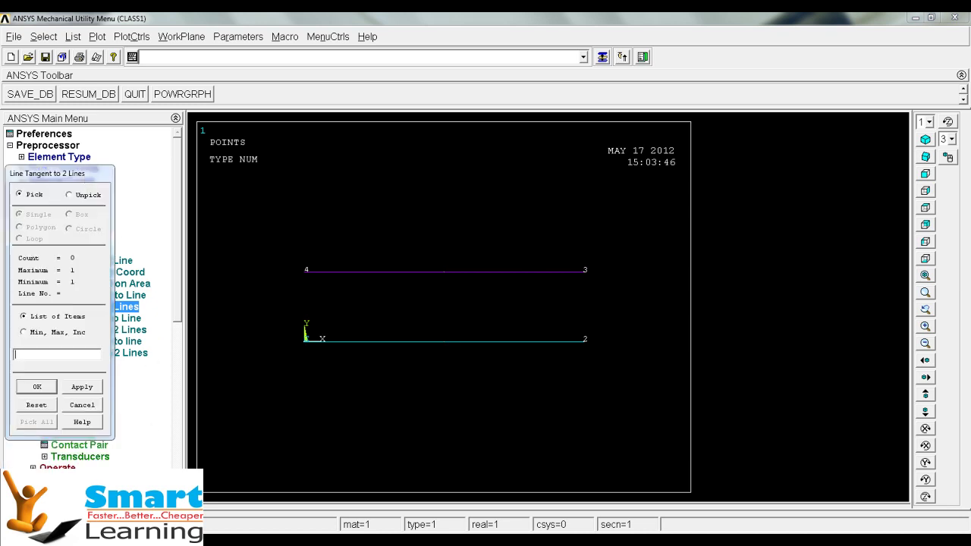
pyautogui.click(320, 353)
pyautogui.click(36, 387)
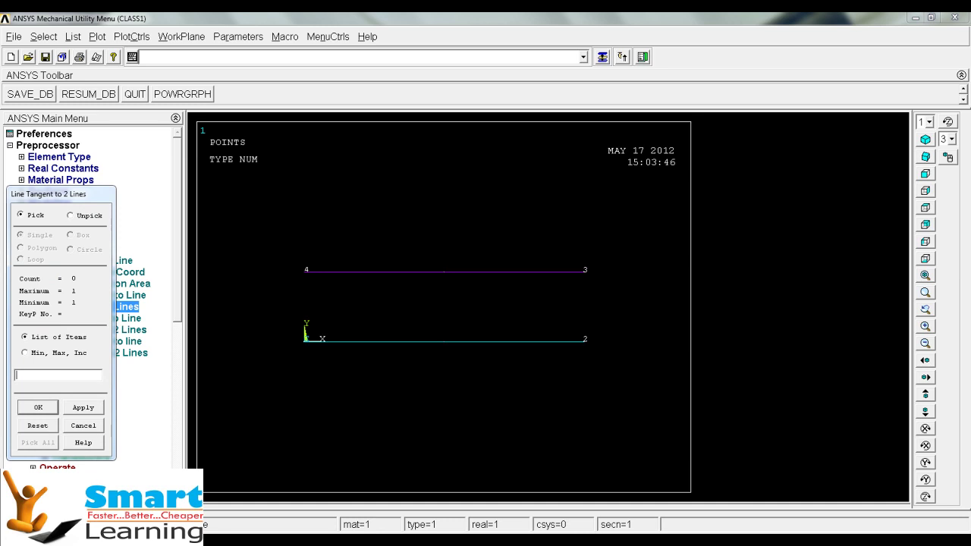
pyautogui.click(305, 340)
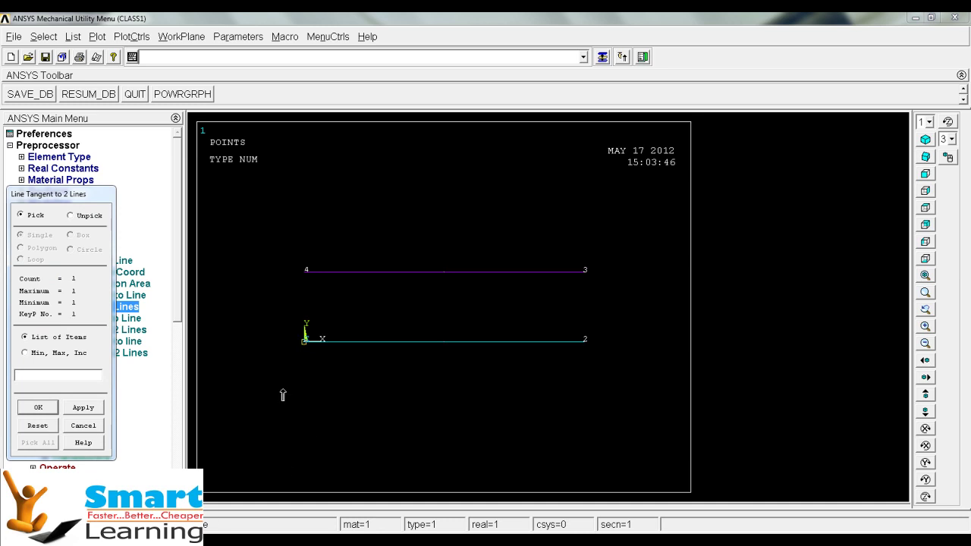
pyautogui.click(35, 406)
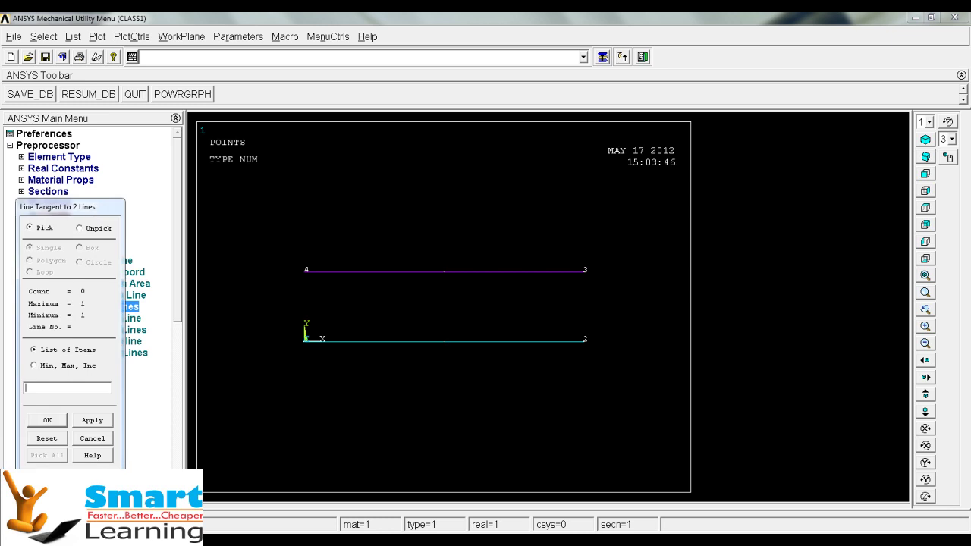
pyautogui.click(345, 278)
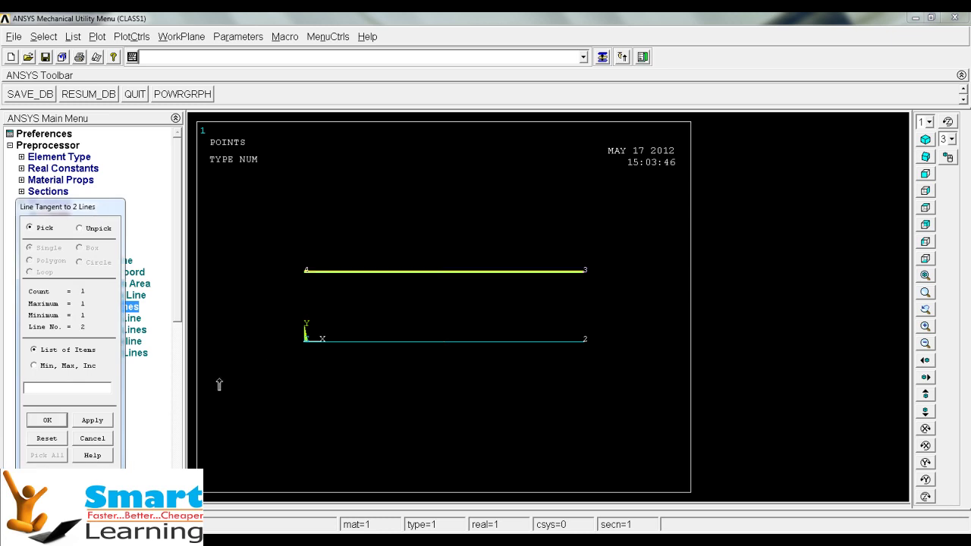
pyautogui.click(59, 420)
pyautogui.click(313, 281)
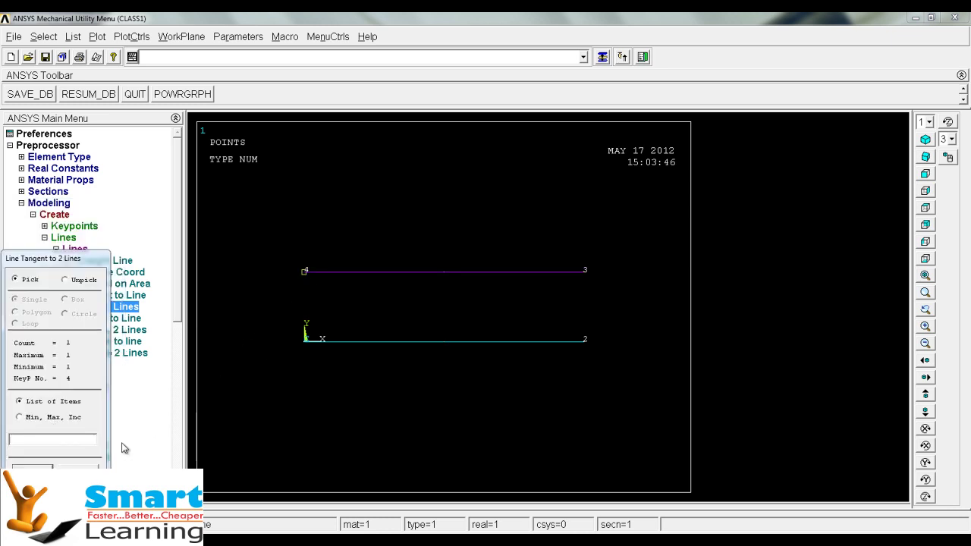
pyautogui.press('Return')
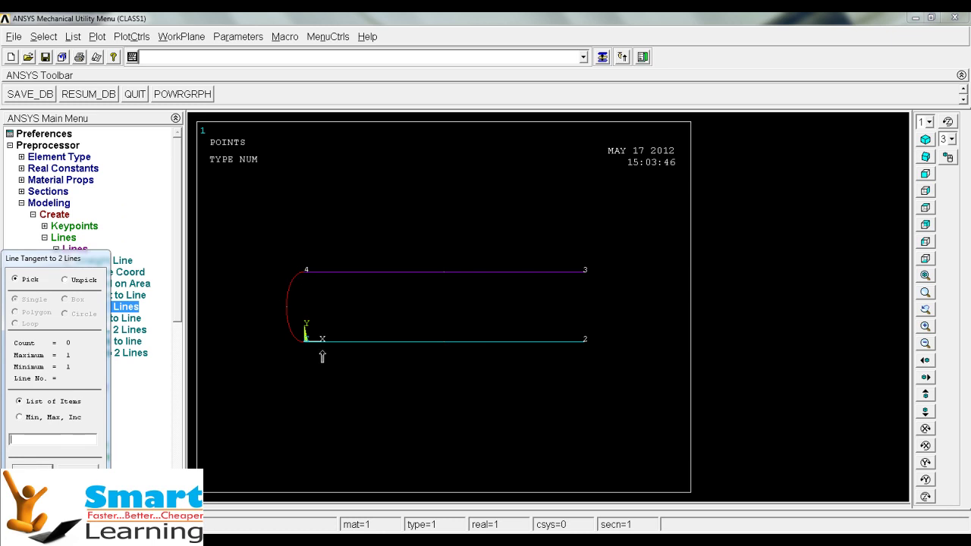
pyautogui.click(113, 373)
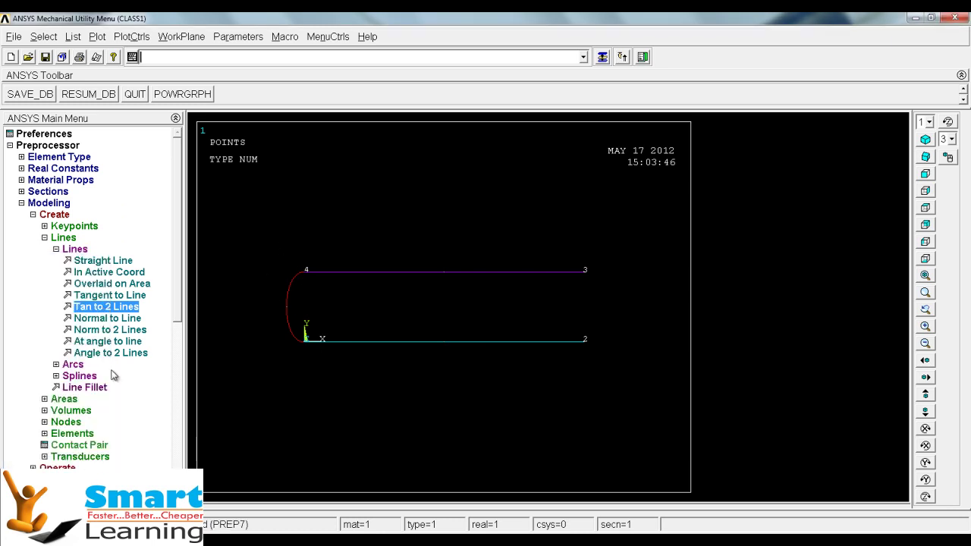
# - Create a line tangent to the upper line at keypoint 3 that ends at keypoint 2
pyautogui.click(111, 296)
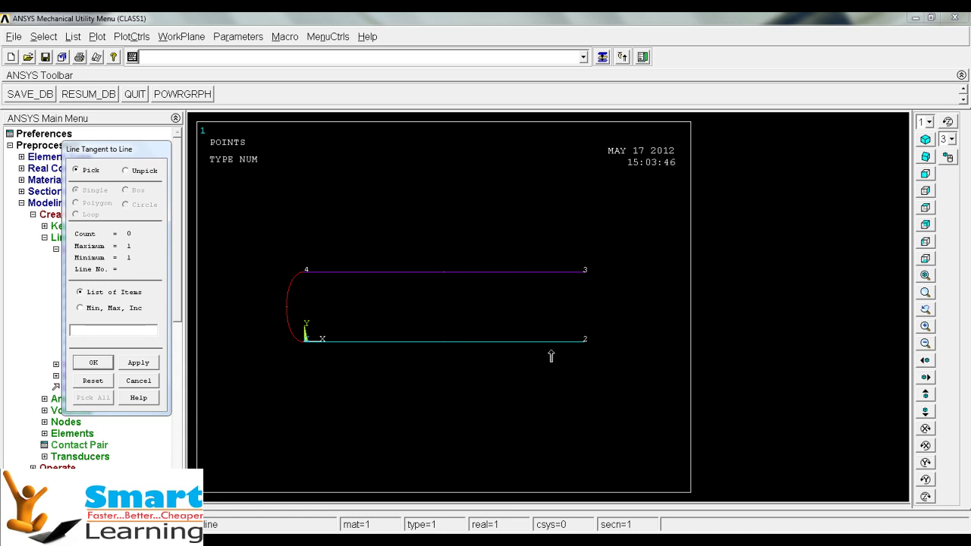
pyautogui.click(566, 276)
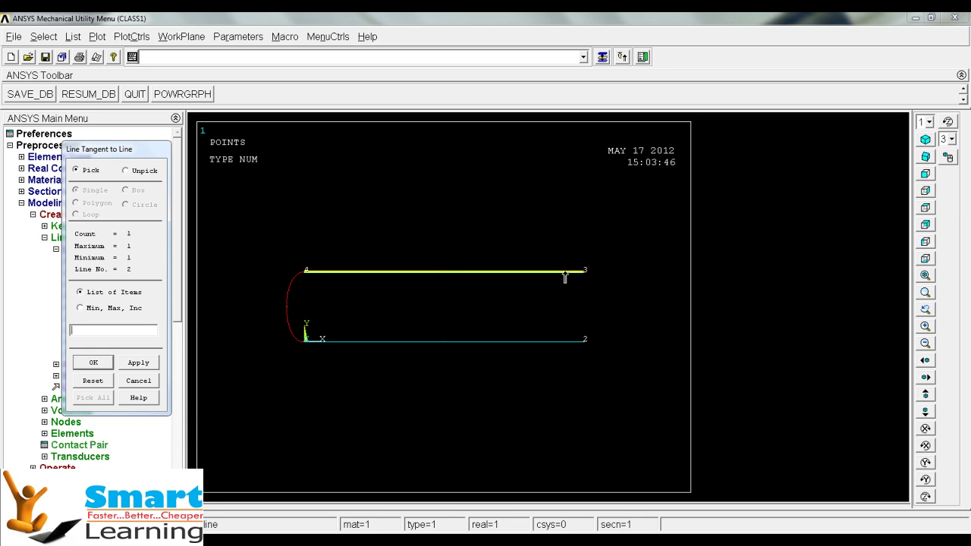
pyautogui.click(93, 363)
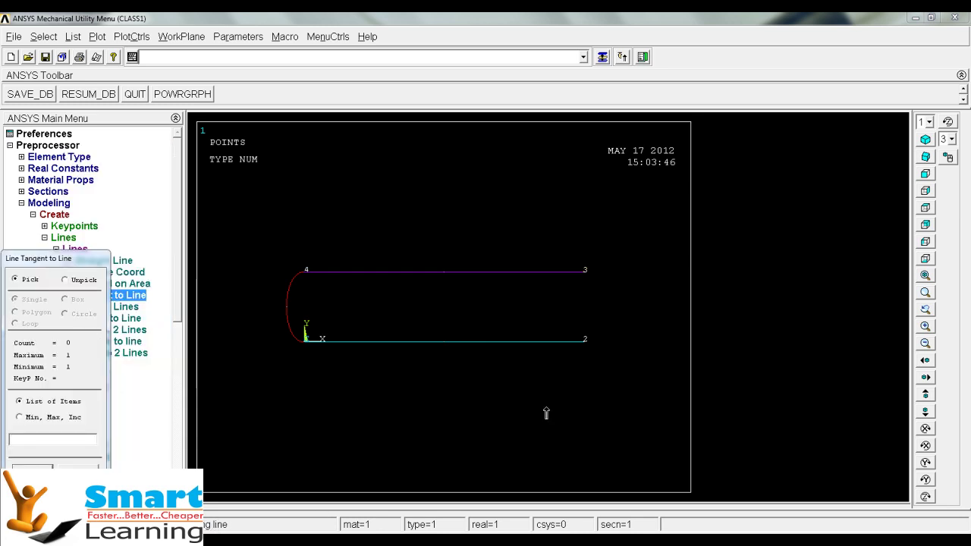
pyautogui.click(585, 272)
pyautogui.click(34, 470)
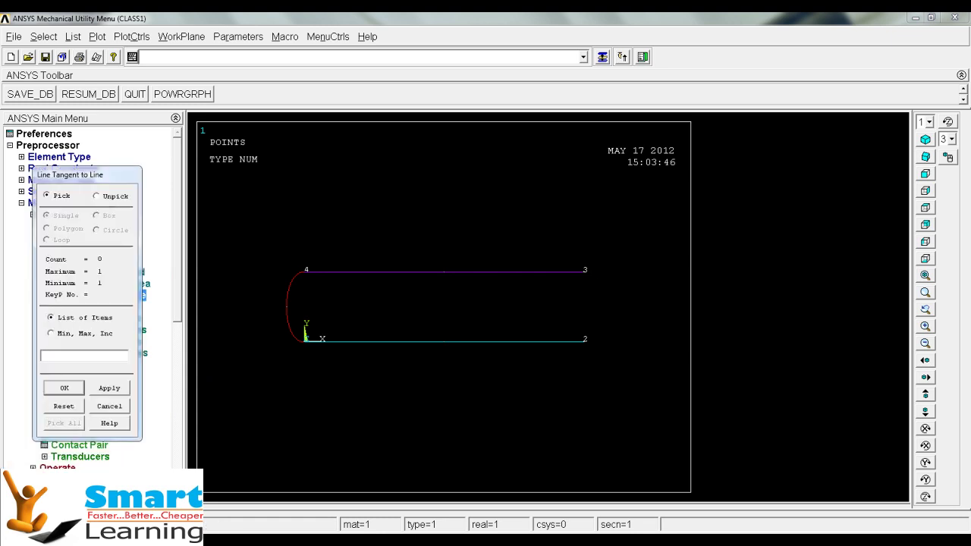
pyautogui.click(584, 341)
pyautogui.click(75, 388)
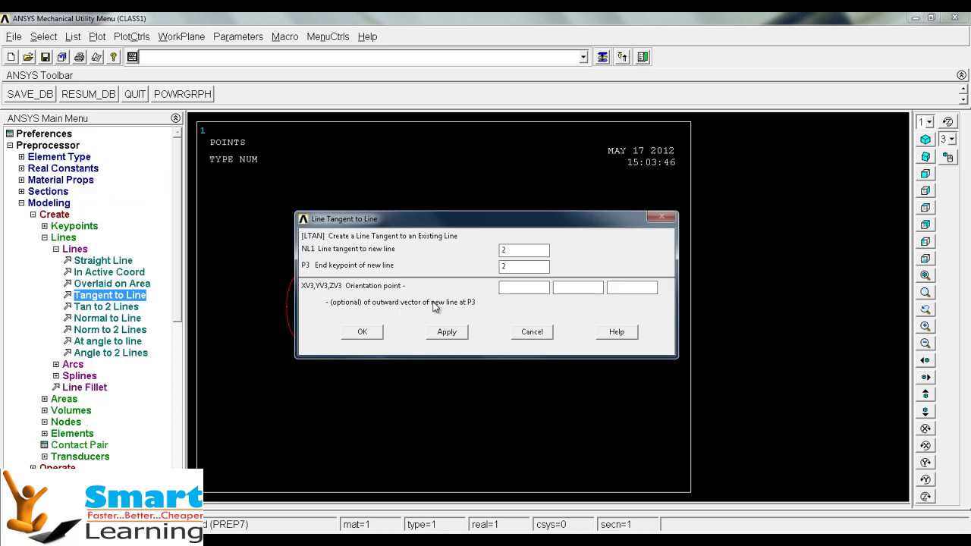
pyautogui.click(360, 333)
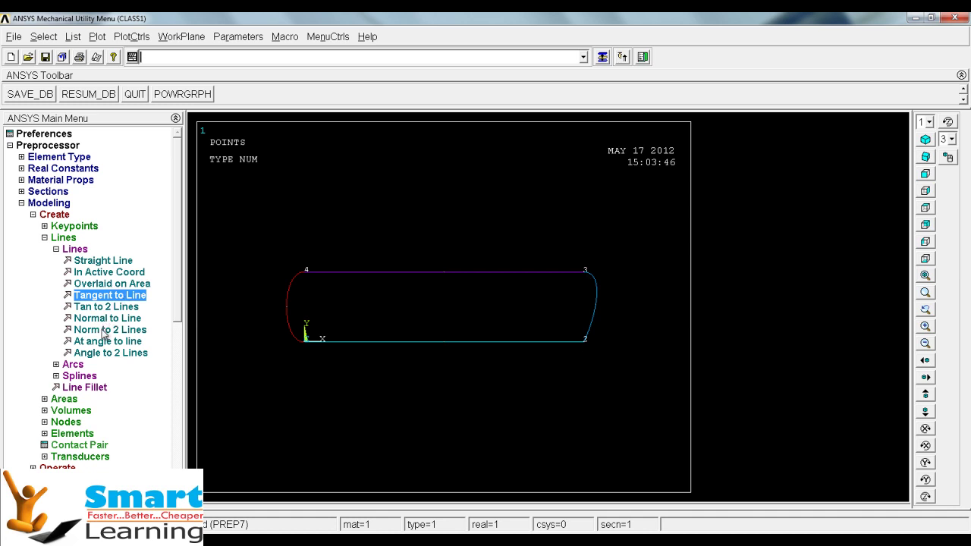
# - Switch to Adobe Reader and review the Normal to Line, Norm to 2 Lines and At angle to line options in c02_Ansys.pdf
pyautogui.click(385, 540)
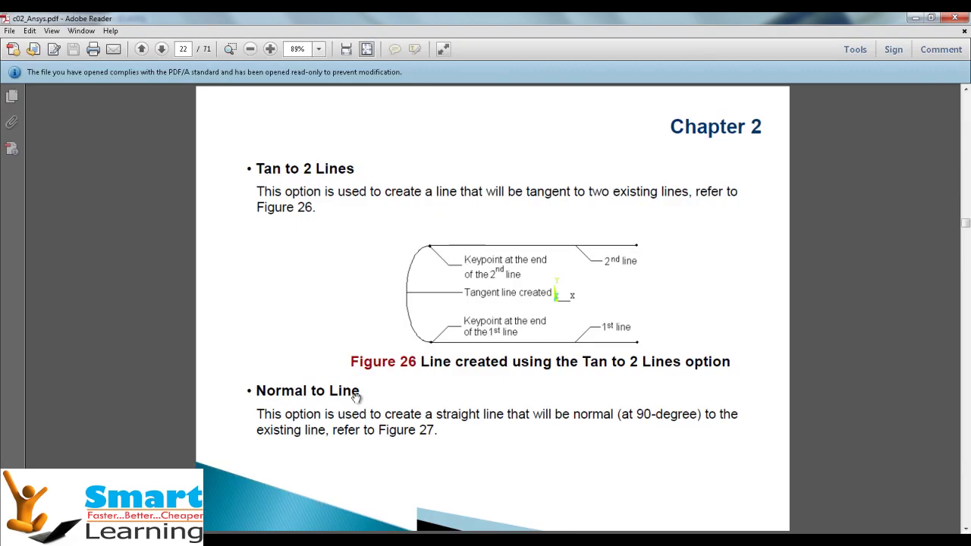
pyautogui.scroll(-1, 356, 396)
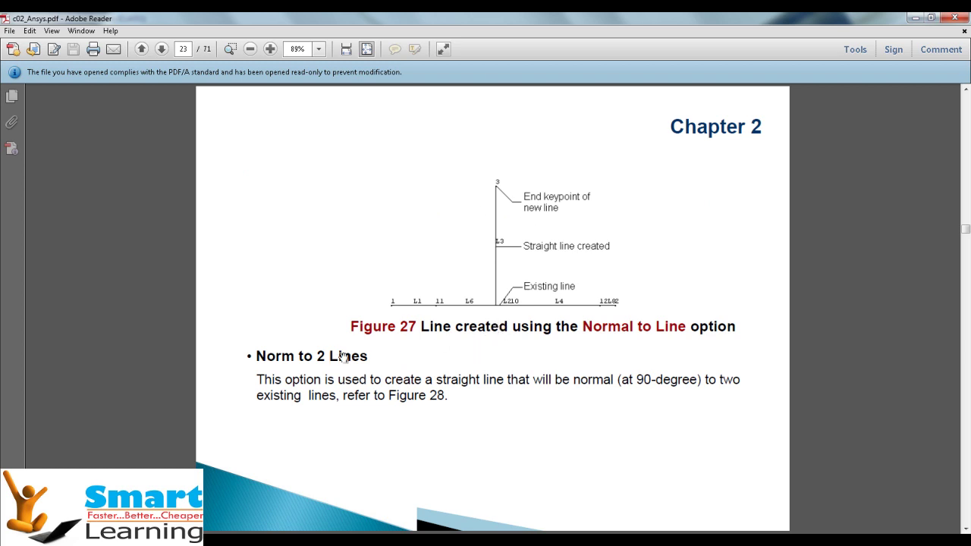
pyautogui.scroll(-1, 376, 366)
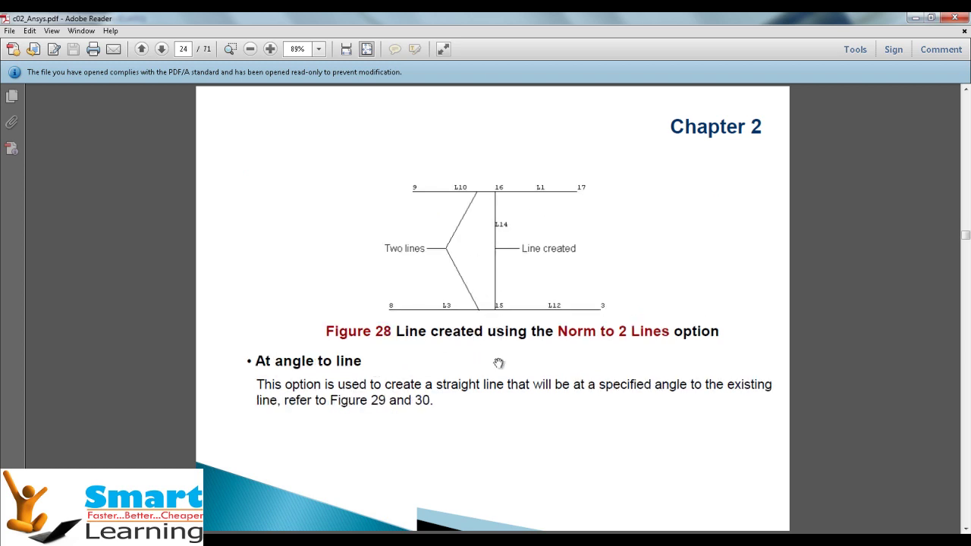
# - Switch to ANSYS, refresh the graphics window and plot the model's lines
pyautogui.click(534, 531)
pyautogui.rightClick(421, 282)
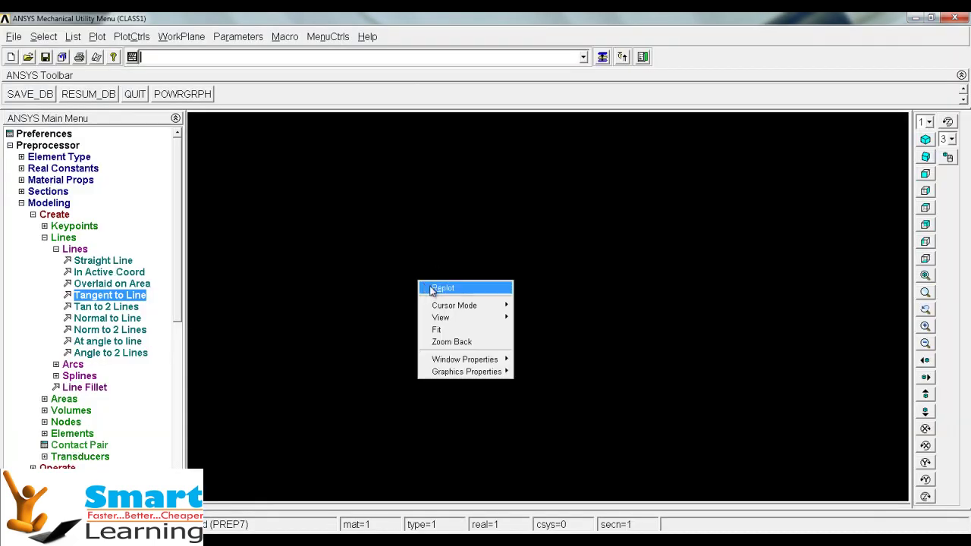
pyautogui.click(436, 288)
pyautogui.click(98, 36)
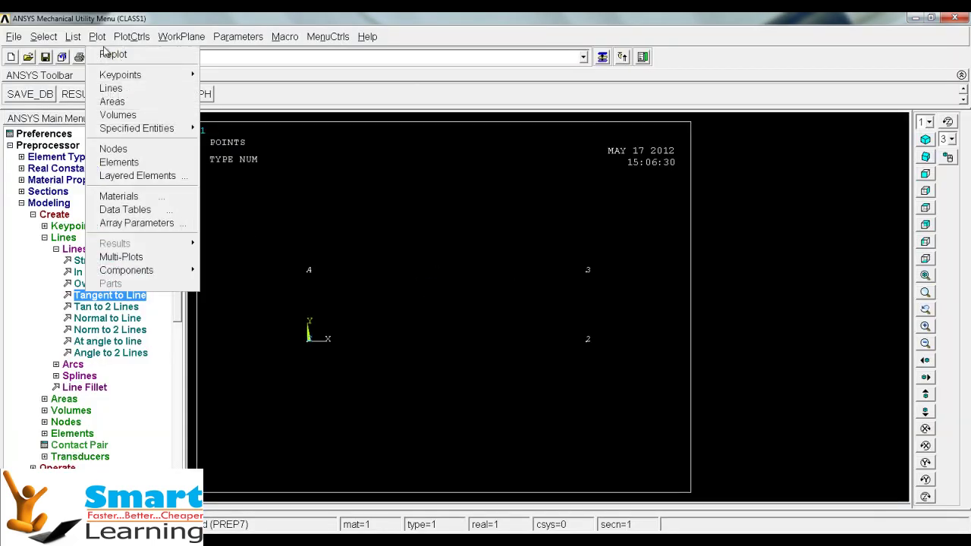
pyautogui.click(111, 89)
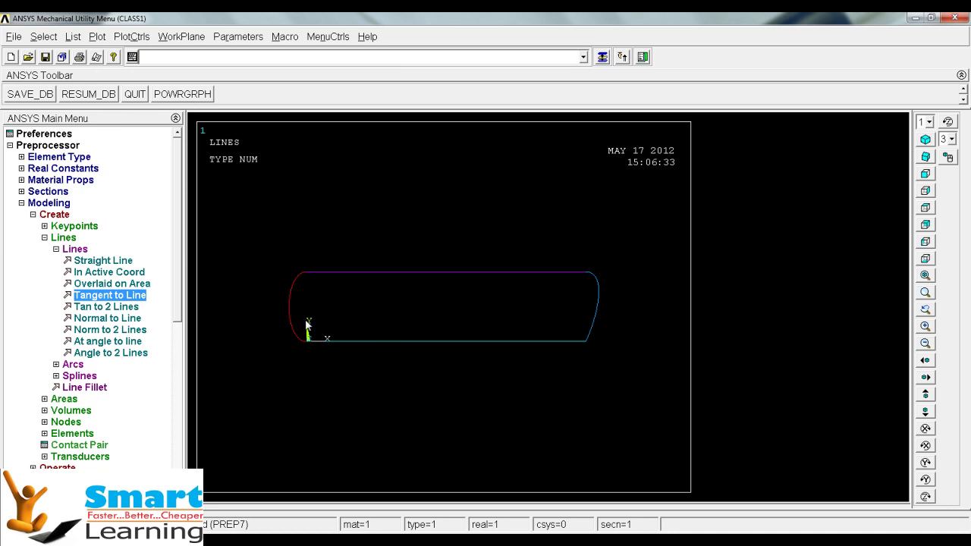
# - Create a line normal to both the upper and lower horizontal lines with Norm to 2 Lines
pyautogui.click(102, 329)
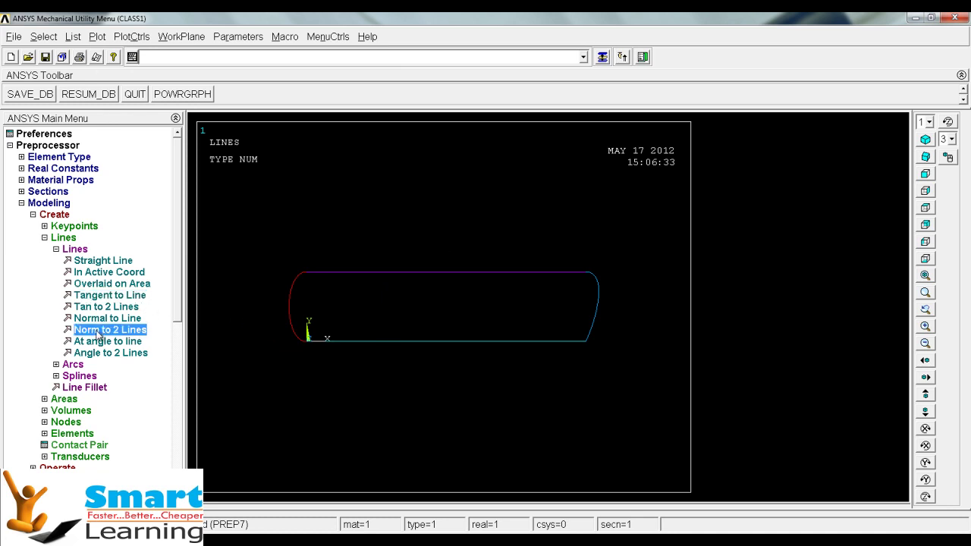
pyautogui.click(413, 277)
pyautogui.moveTo(30, 258); pyautogui.dragTo(62, 162)
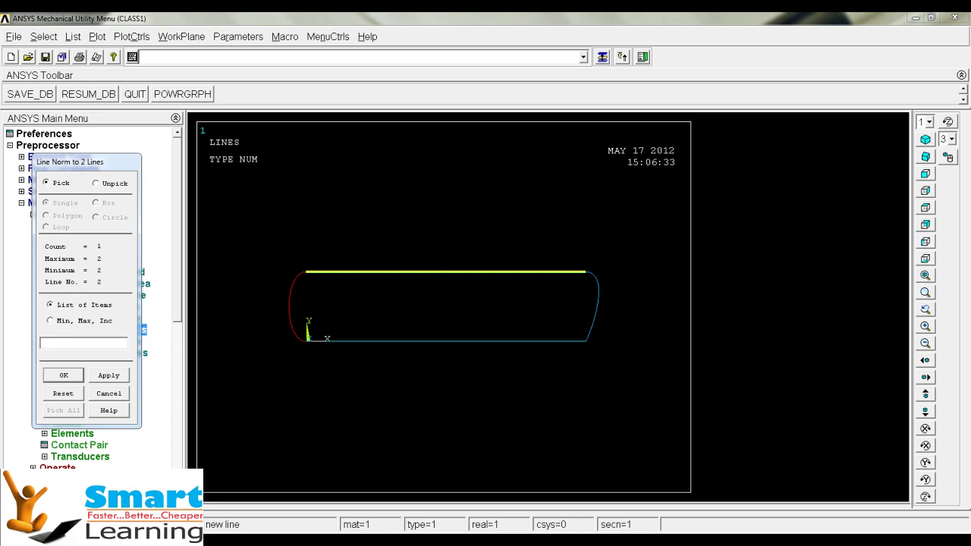
pyautogui.click(61, 376)
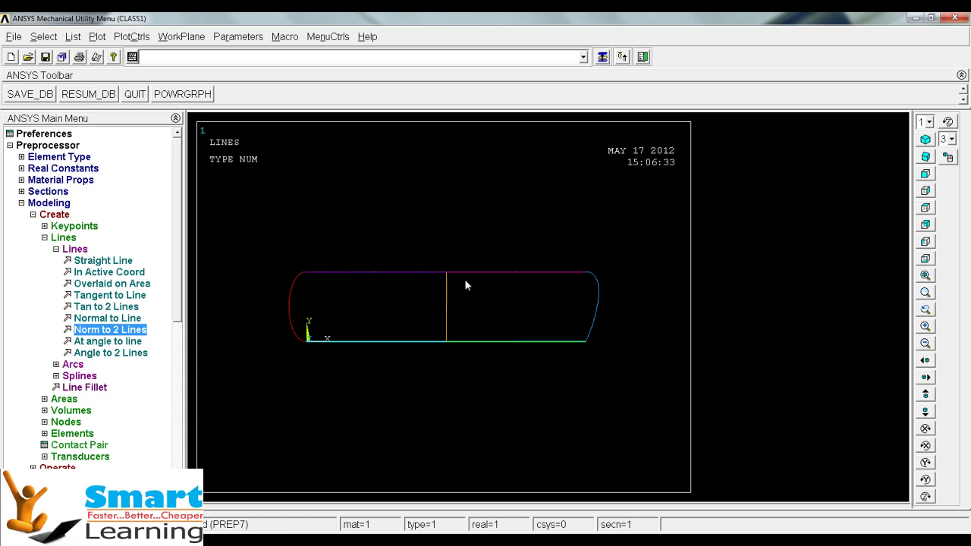
# - Turn on line numbers in the plot numbering controls
pyautogui.click(132, 36)
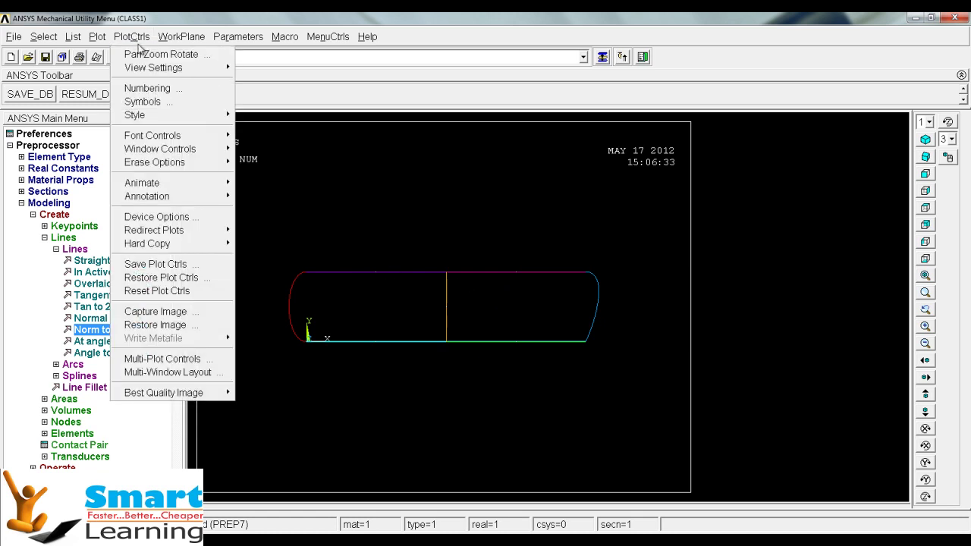
pyautogui.click(150, 88)
pyautogui.click(536, 214)
pyautogui.click(382, 390)
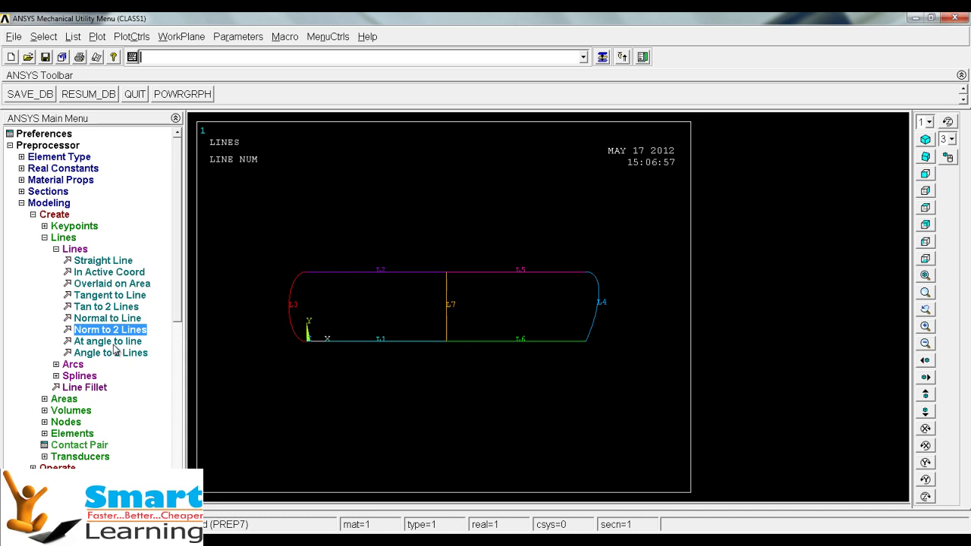
# - Review the At angle to line example in Figures 29 and 30 of c02_Ansys.pdf in Adobe Reader, and return to the refreshed ANSYS plot
pyautogui.hotkey('alt', 'Tab')
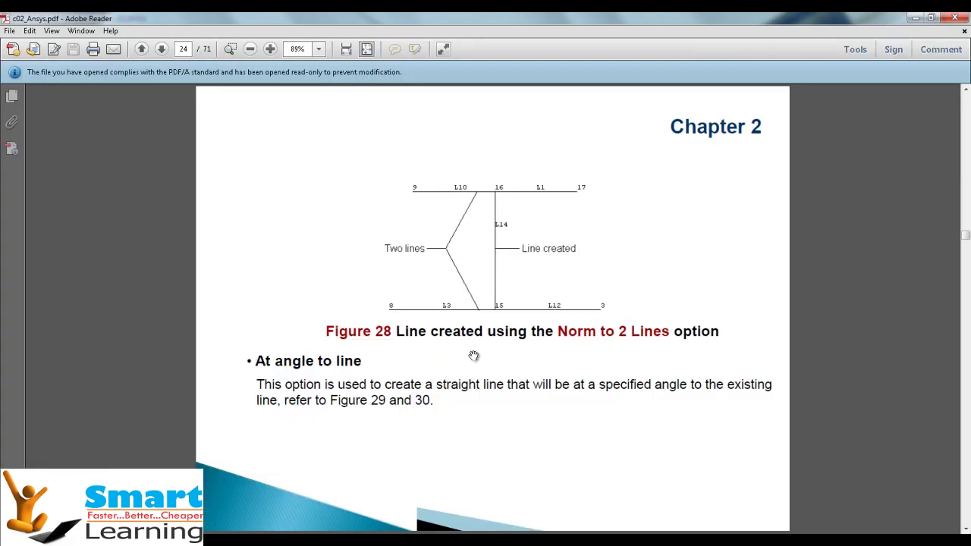
pyautogui.scroll(-1, 405, 368)
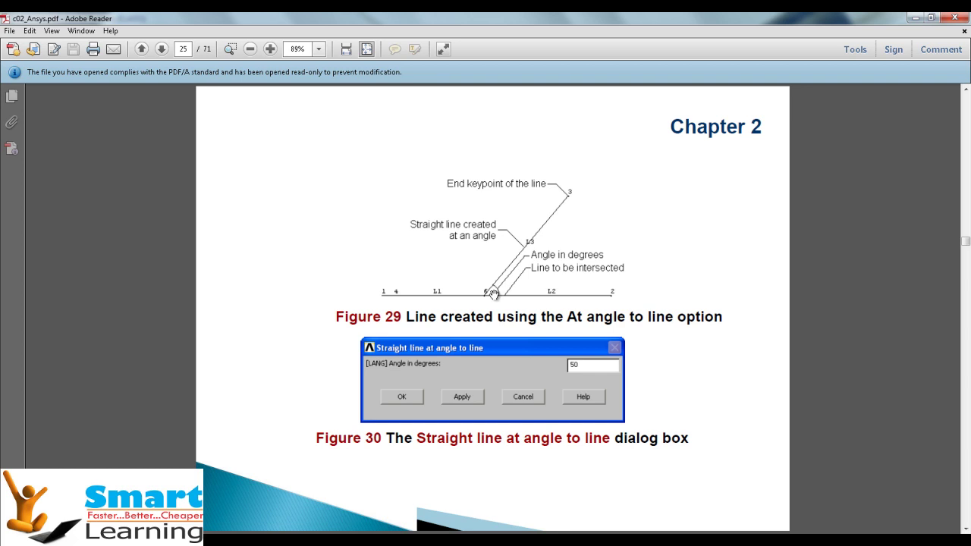
pyautogui.click(914, 18)
pyautogui.rightClick(351, 307)
pyautogui.click(354, 313)
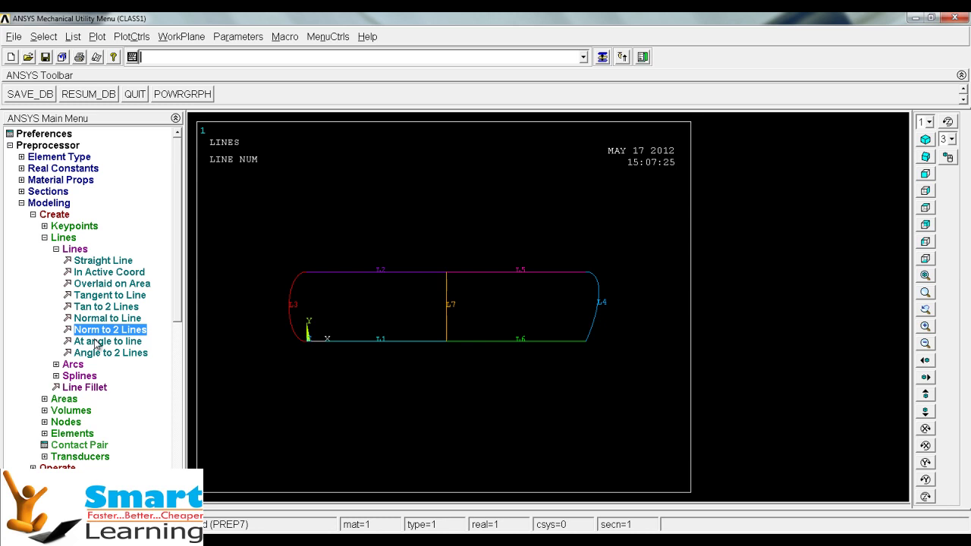
# - Try to create a straight line at 60 degrees to line L1, ending at the keypoint where L2 and L3 meet
pyautogui.click(106, 341)
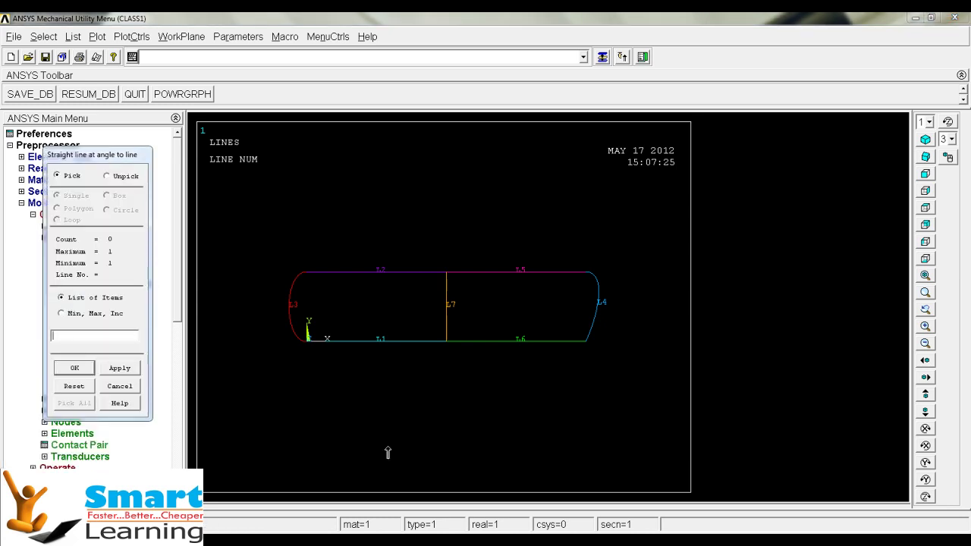
pyautogui.click(381, 350)
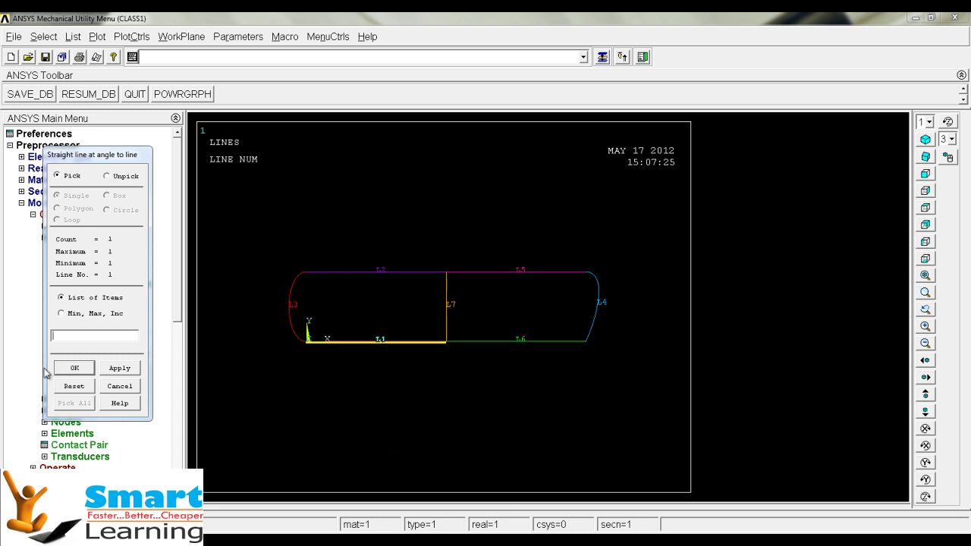
pyautogui.click(76, 369)
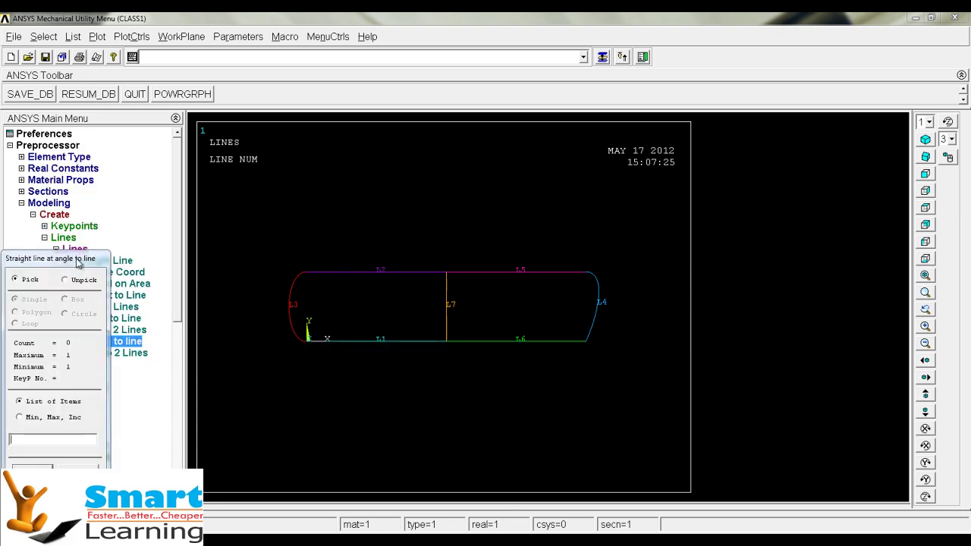
pyautogui.moveTo(81, 258); pyautogui.dragTo(121, 196)
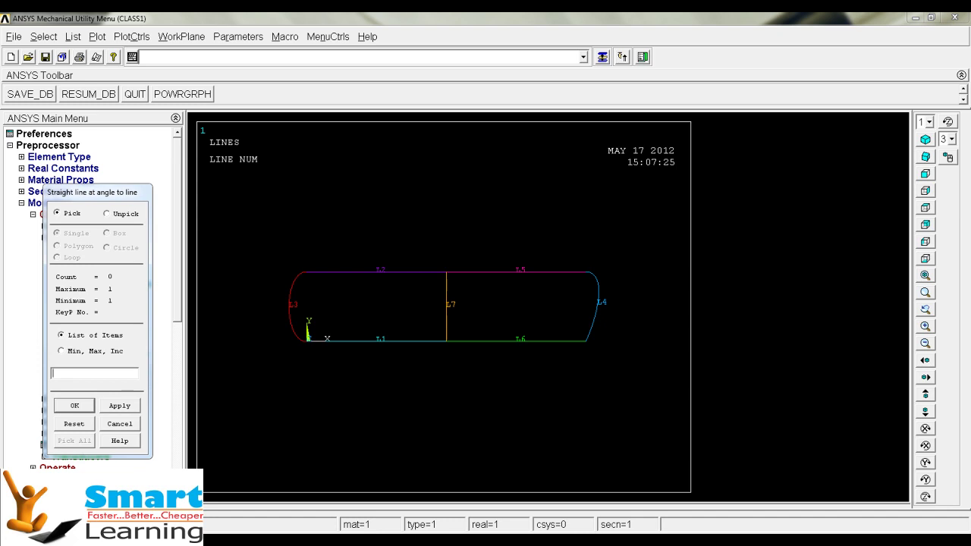
pyautogui.click(305, 272)
pyautogui.click(74, 406)
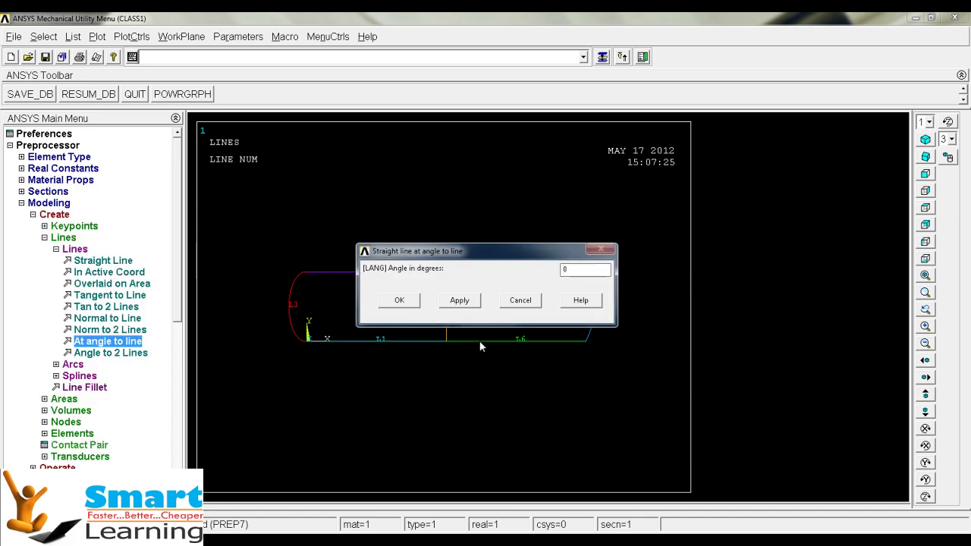
pyautogui.write('60')
pyautogui.press('Return')
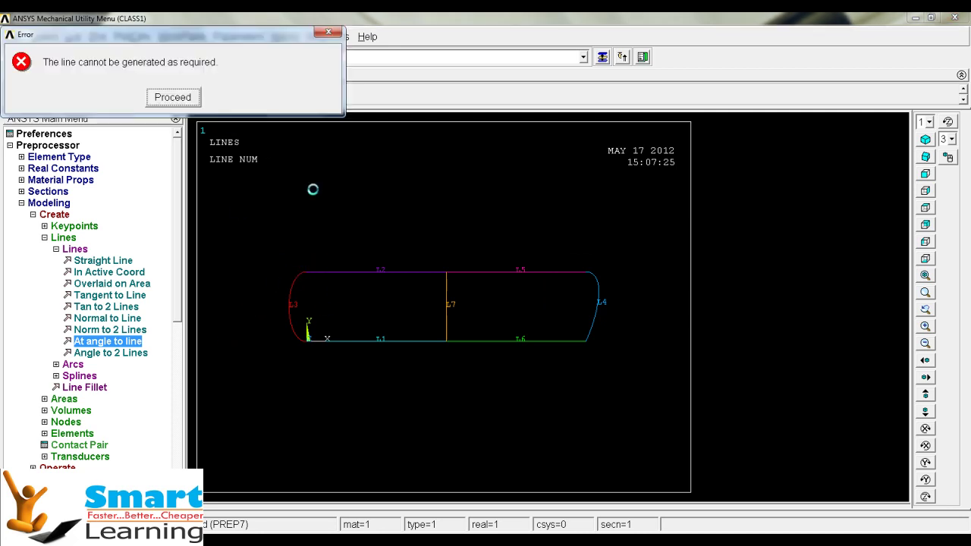
pyautogui.click(173, 97)
# - Create a straight line inclined 60 degrees to line L1 that ends at the keypoint where L2 and L3 meet
pyautogui.click(115, 343)
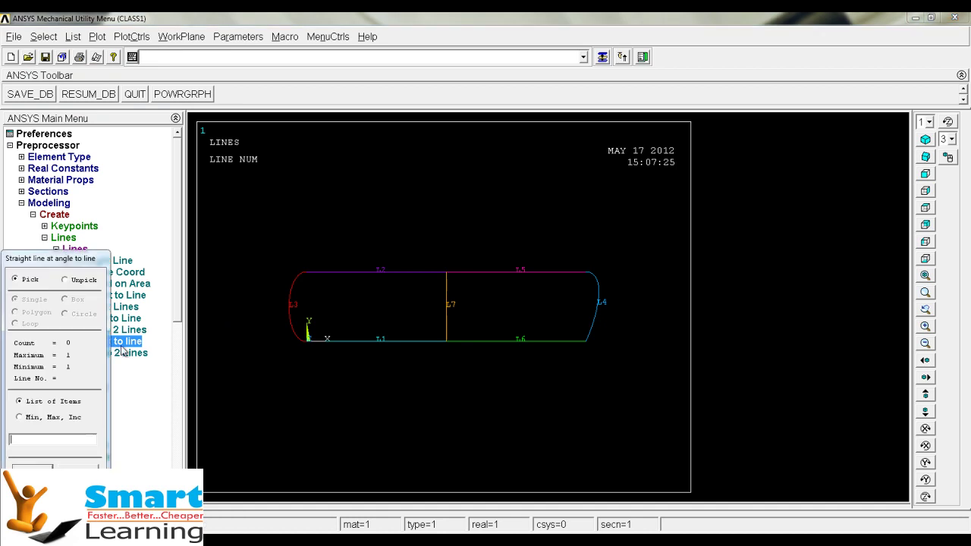
pyautogui.click(343, 346)
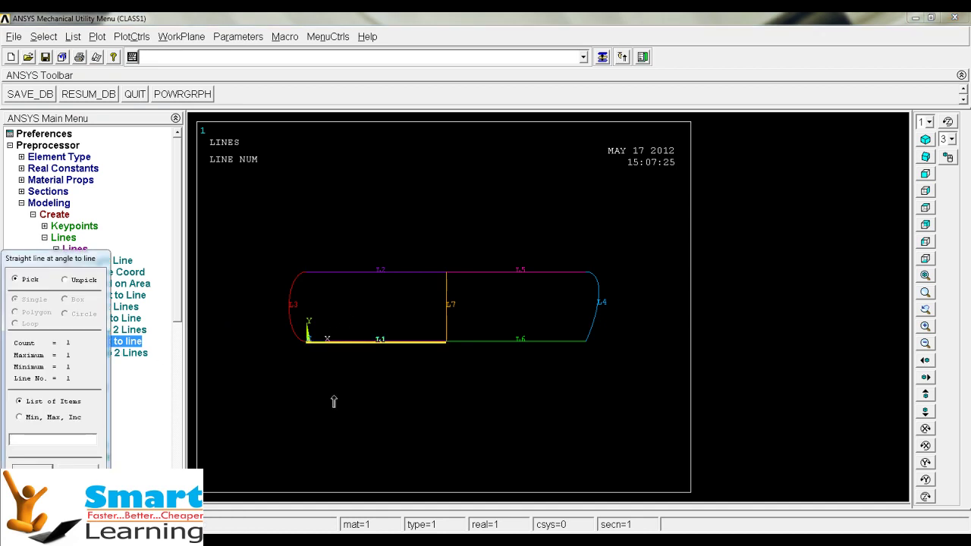
pyautogui.click(310, 279)
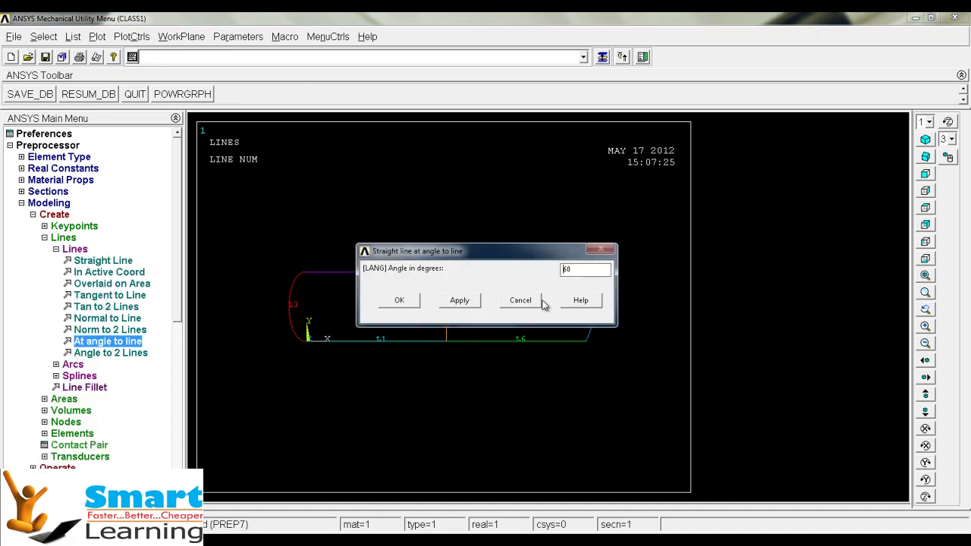
pyautogui.write('60')
pyautogui.press('Return')
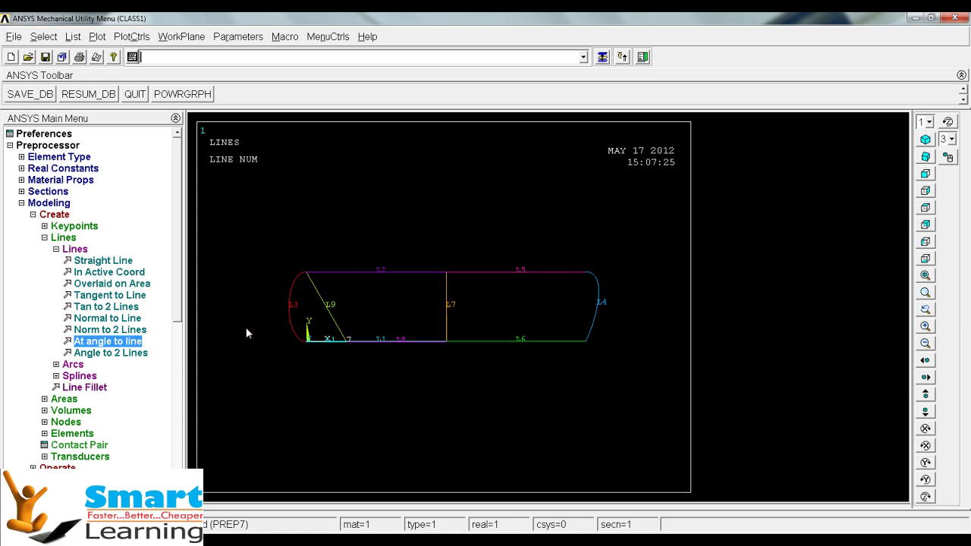
# - Choose lines L5 and L6 as the existing lines for an Angle to 2 Lines straight line
pyautogui.click(117, 355)
pyautogui.click(527, 294)
pyautogui.middleClick(544, 357)
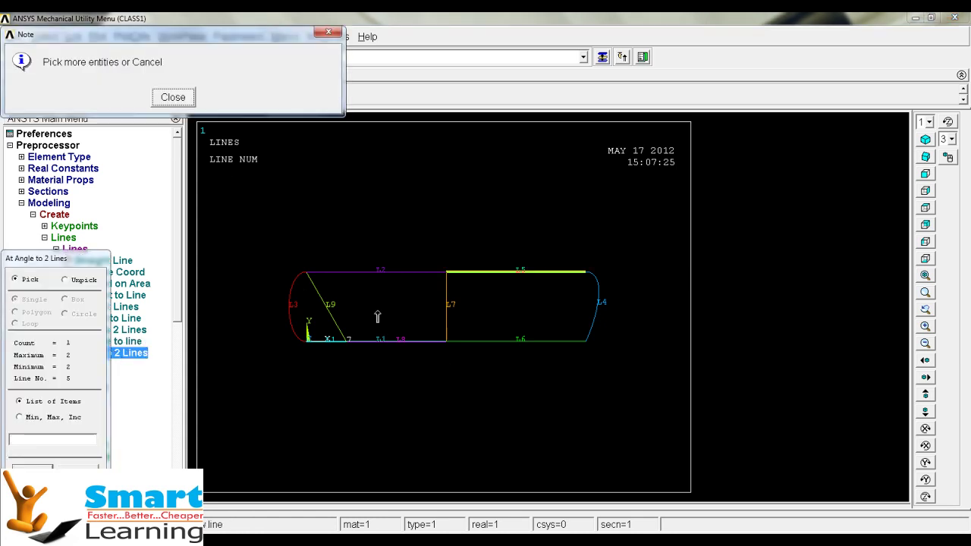
pyautogui.click(173, 98)
pyautogui.click(478, 339)
pyautogui.middleClick(488, 368)
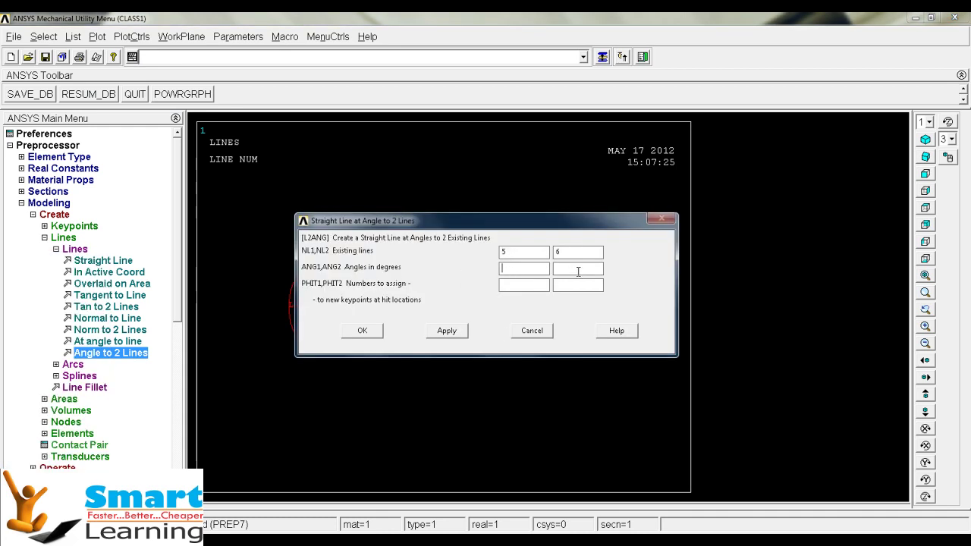
# - Enter 75 degrees as the angle to L5 and 180 as the angle to L6, and apply the line definition
pyautogui.click(521, 269)
pyautogui.write('75')
pyautogui.click(566, 269)
pyautogui.write('75')
pyautogui.click(556, 269)
pyautogui.write('180')
pyautogui.click(362, 330)
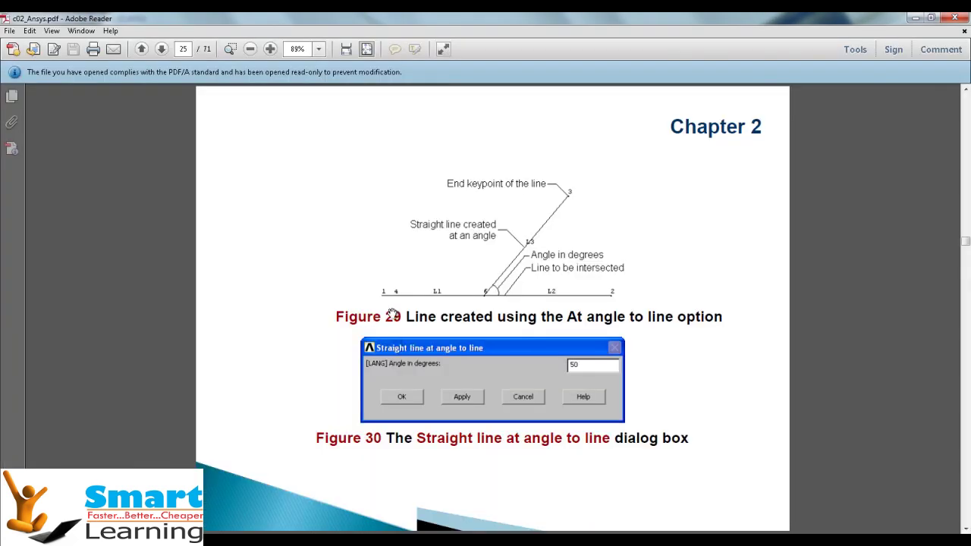
# - Review the Angle to 2 Lines, Creating Arcs and Through 3 KPs descriptions on page 26 of c02_Ansys.pdf
pyautogui.scroll(-1, 392, 314)
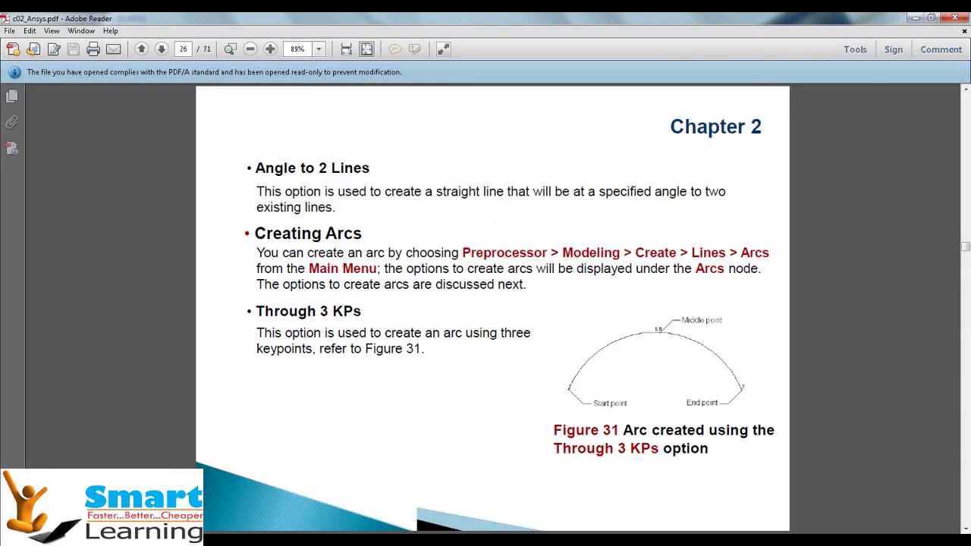